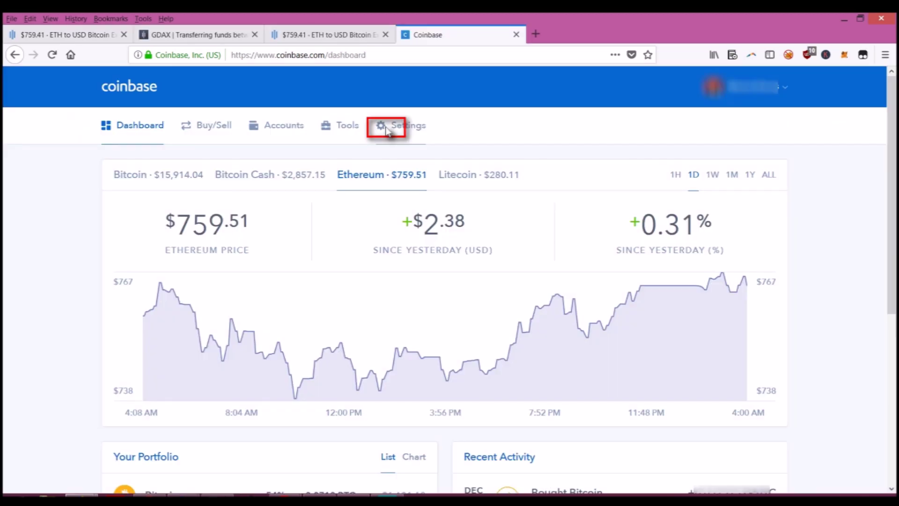
# - Open the Coinbase settings and review the Linked Accounts list
pyautogui.click(386, 130)
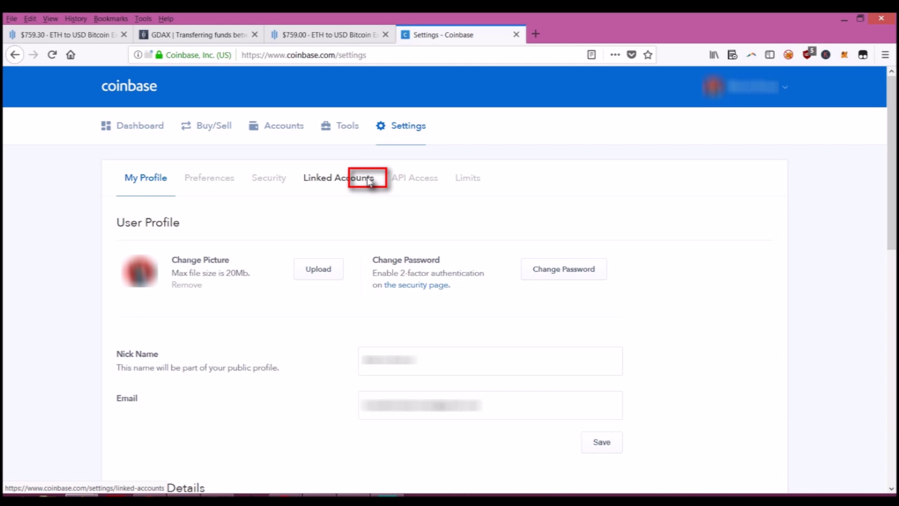
pyautogui.click(369, 180)
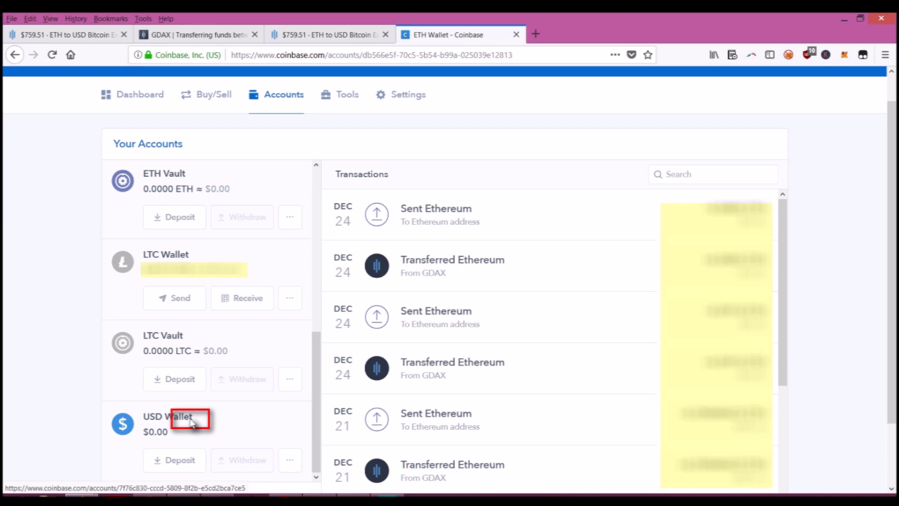
# - Open the USD Wallet account and start a US dollar bank deposit
pyautogui.click(190, 418)
pyautogui.click(177, 461)
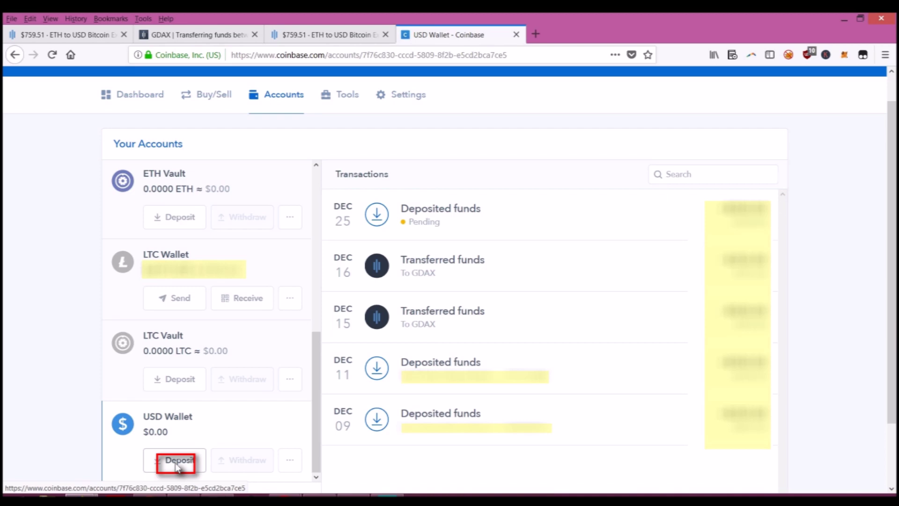
pyautogui.click(371, 363)
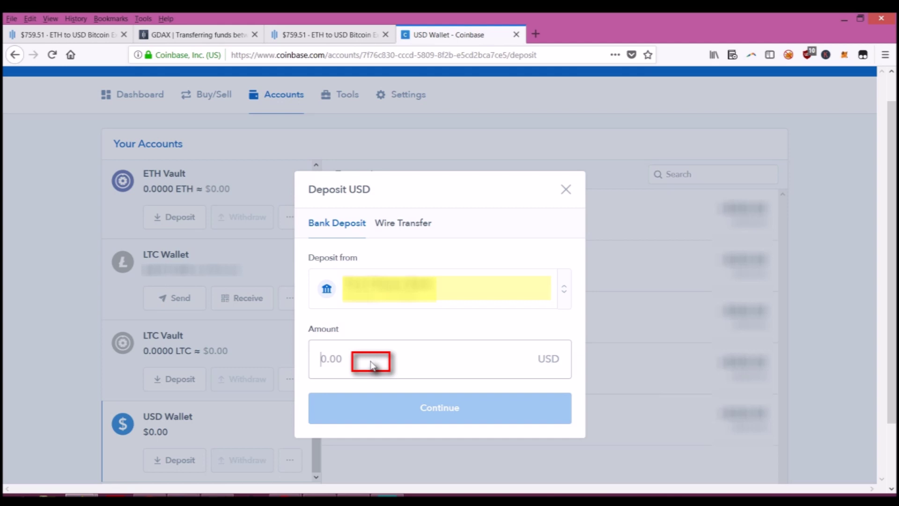
# - Enter a 500 USD deposit amount for the USD Wallet and continue
pyautogui.write('500')
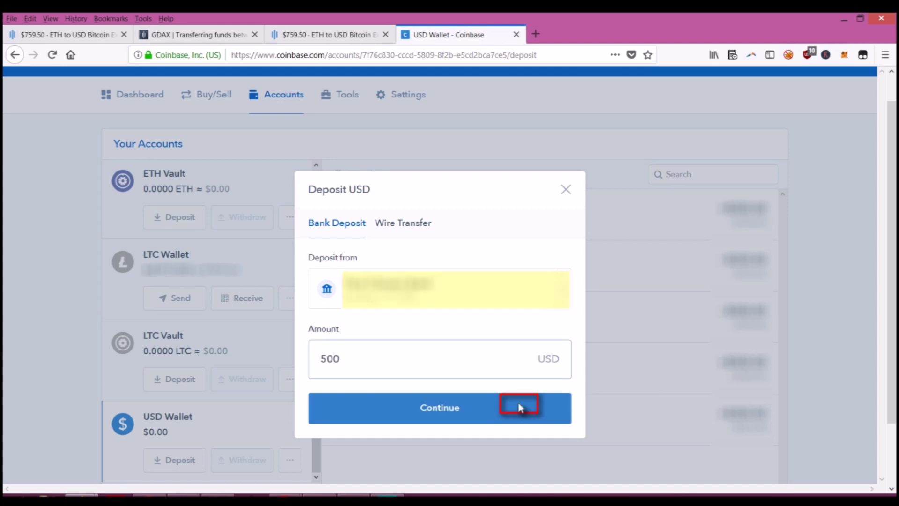
pyautogui.click(403, 222)
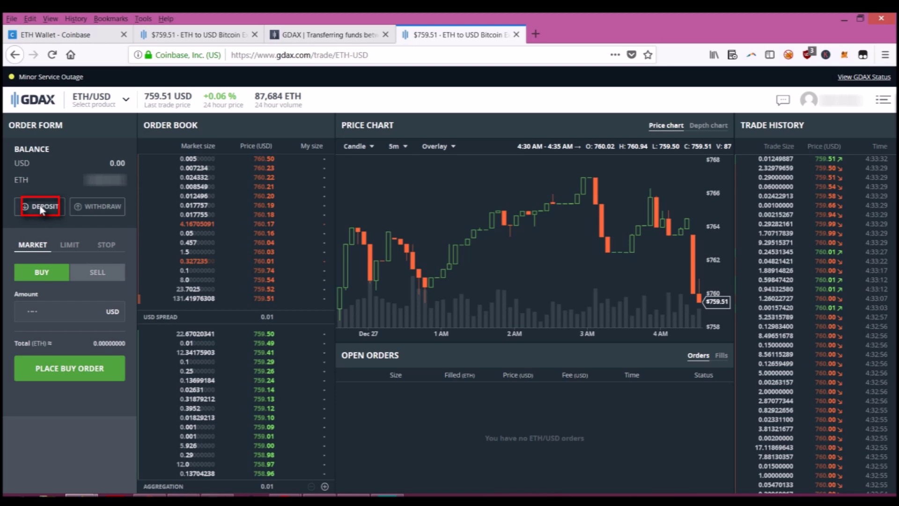
# - Open GDAX's Deposit Funds window and check the Coinbase Account deposit option
pyautogui.click(42, 208)
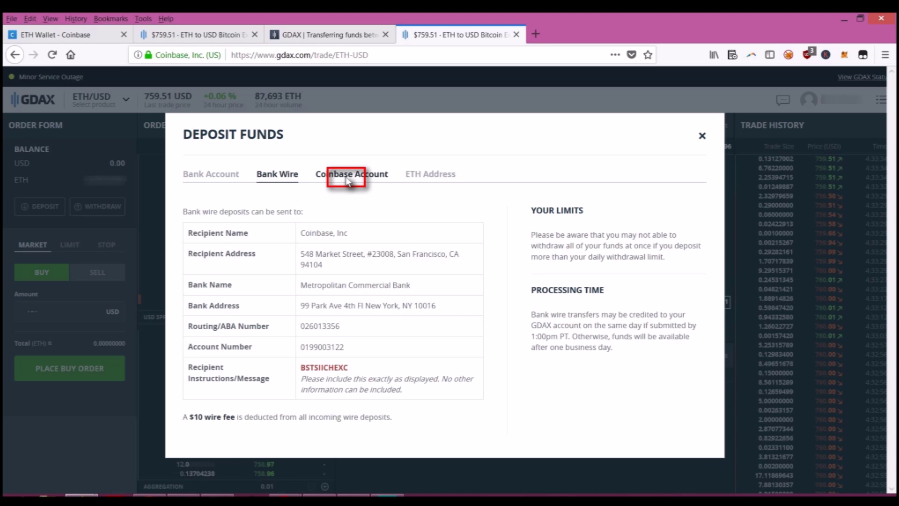
pyautogui.click(347, 179)
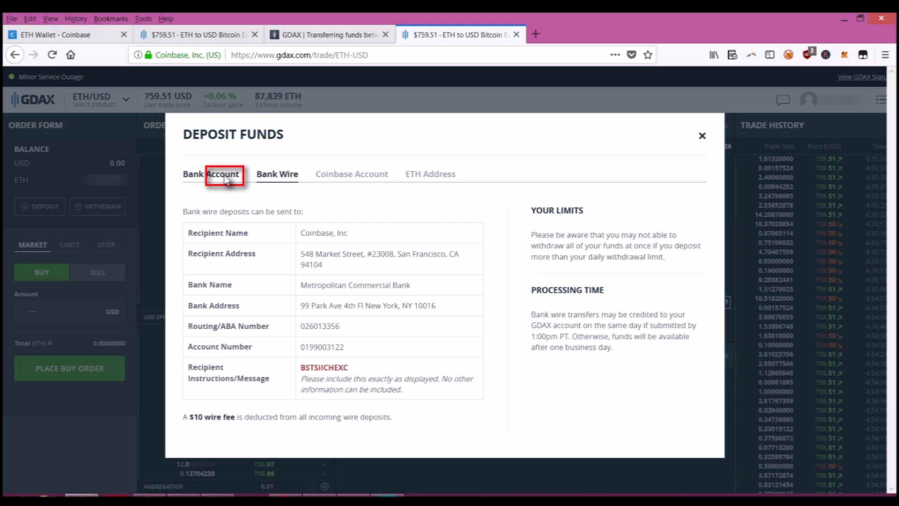
# - Choose the Bank Account deposit source and enter 500 USD as the amount
pyautogui.click(227, 180)
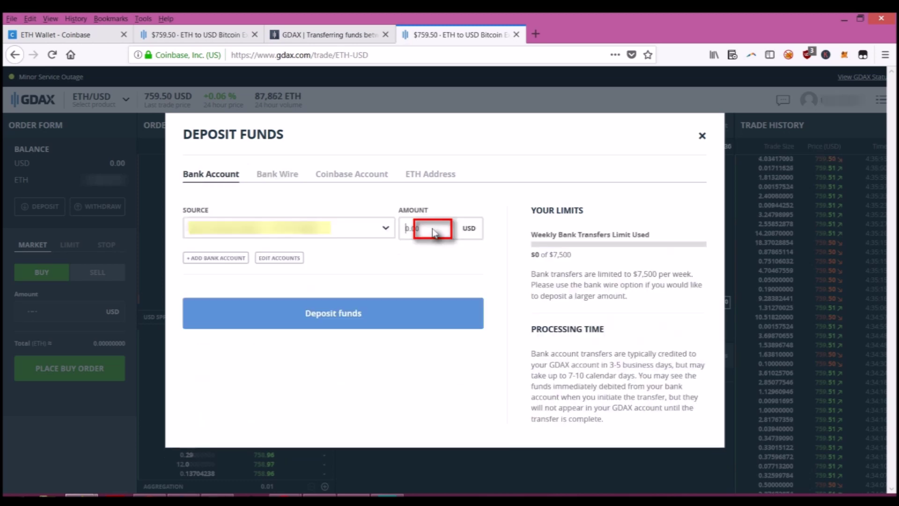
pyautogui.write('500')
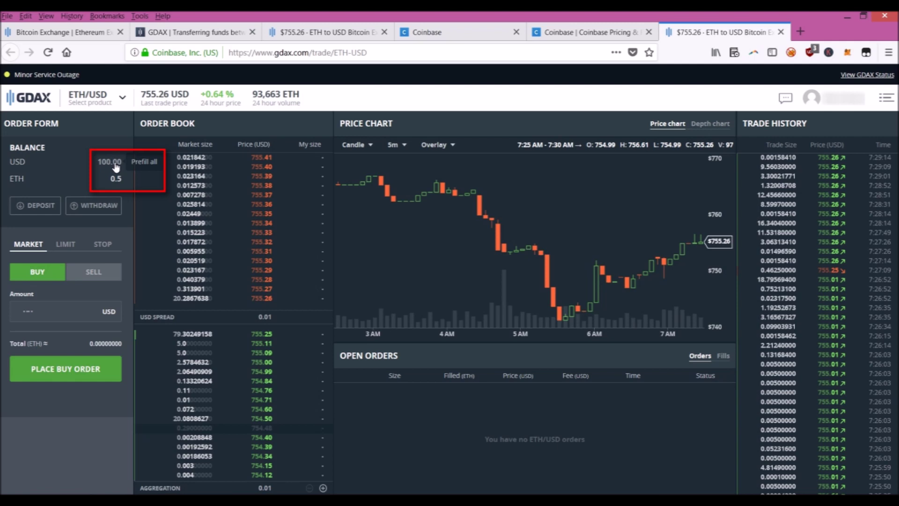
# - Prefill the ETH buy amount with the entire 100.00 USD balance
pyautogui.click(115, 164)
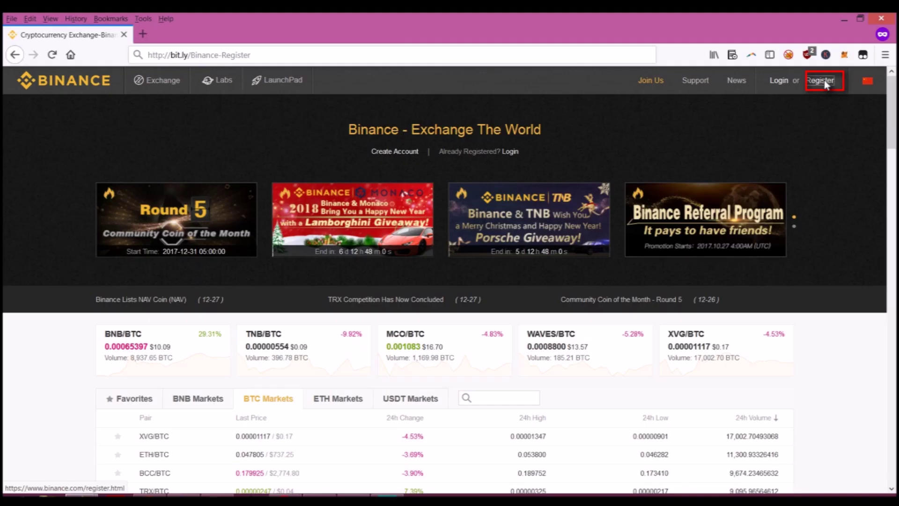
# - Open Binance registration and enter the account's e-mail address and password
pyautogui.click(824, 80)
pyautogui.click(403, 232)
pyautogui.click(481, 259)
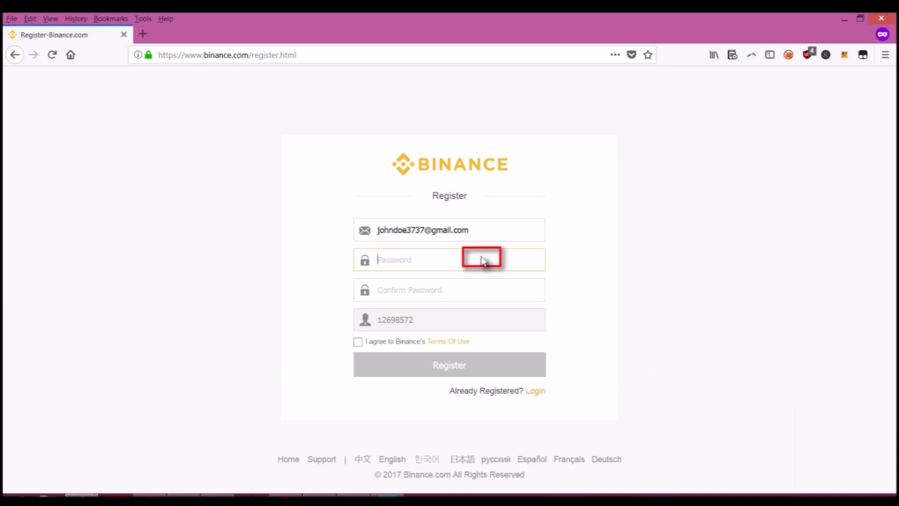
pyautogui.write('••••••••••••••')
pyautogui.click(467, 294)
pyautogui.write('••••••••••••••')
# - Accept the Terms of Use, register, verify the e-mail, and log in
pyautogui.click(358, 342)
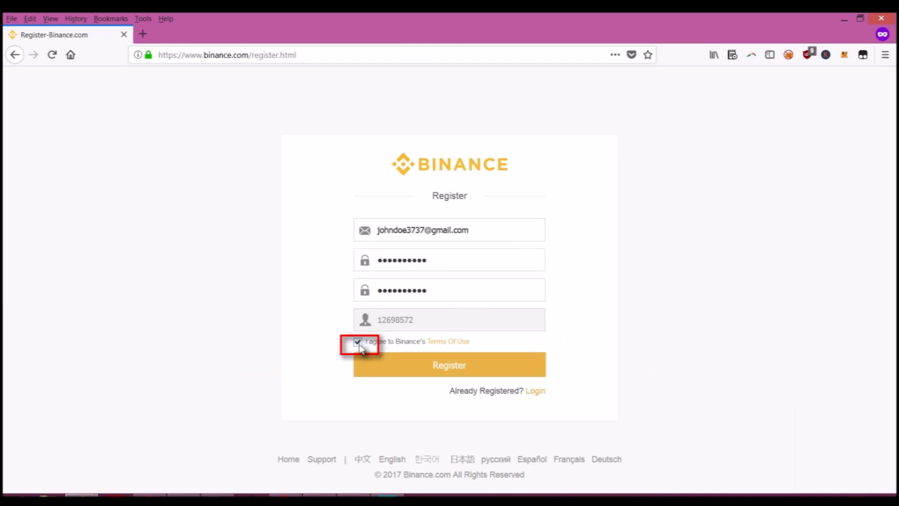
pyautogui.click(441, 365)
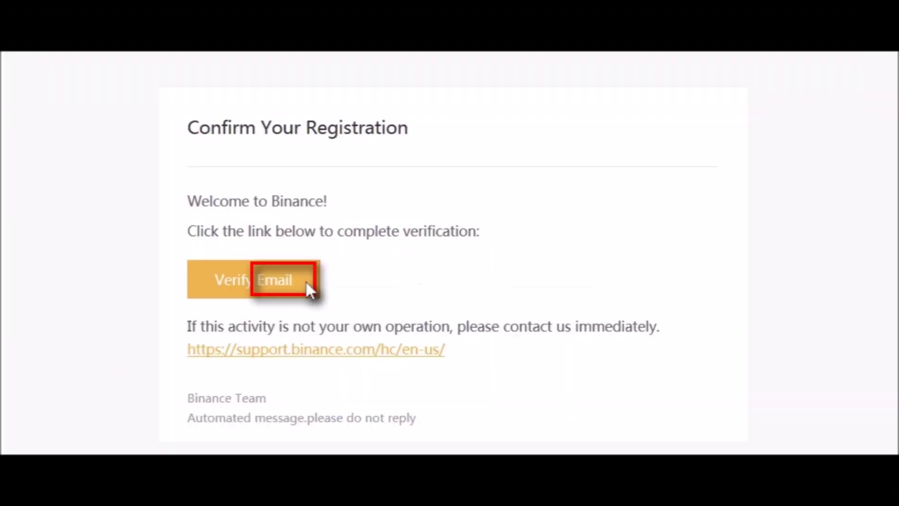
pyautogui.click(306, 280)
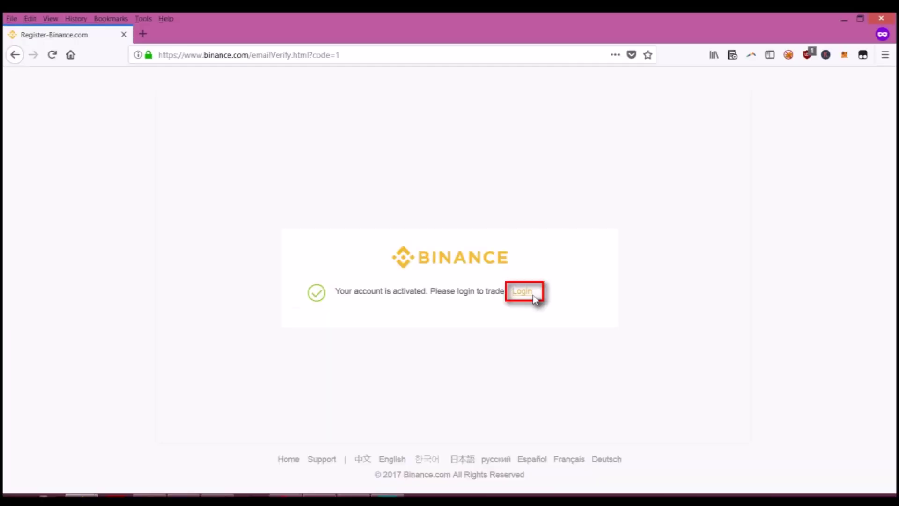
pyautogui.click(522, 291)
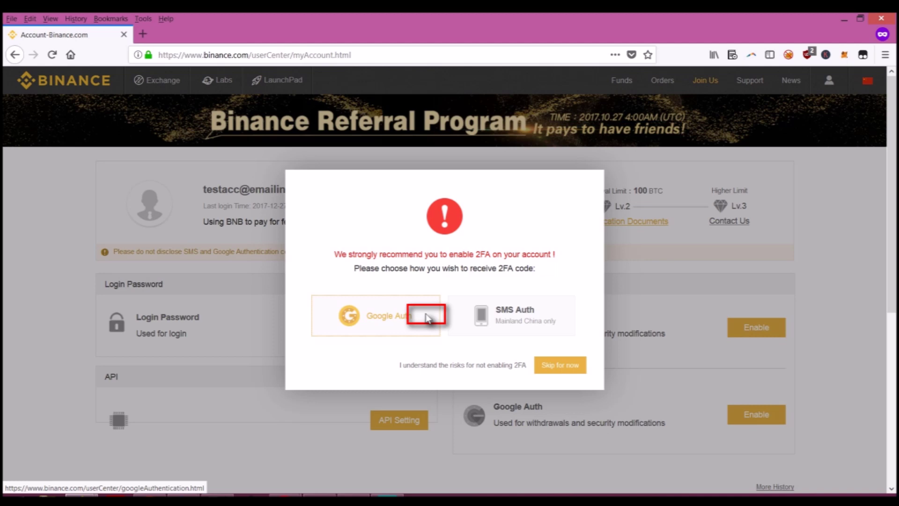
# - Pick Google Auth in the 2FA dialog to reach the Enable Google Authentication page
pyautogui.click(426, 318)
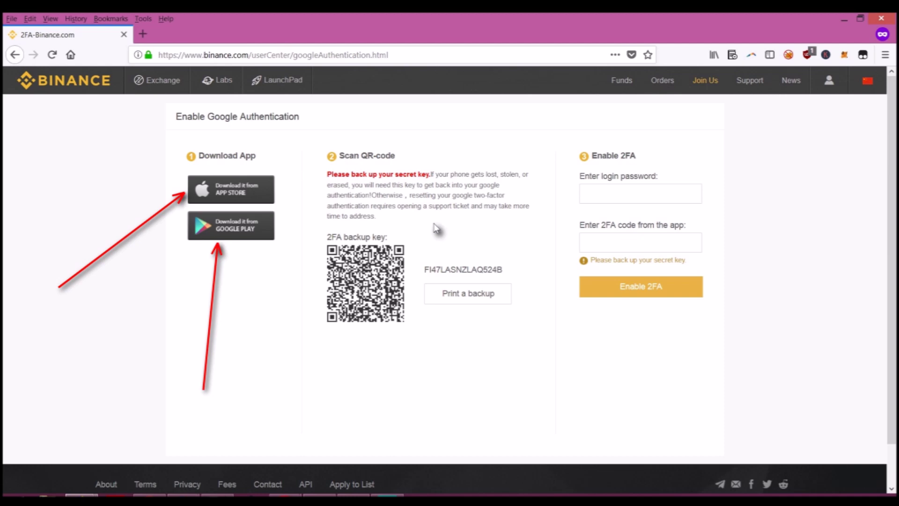
pyautogui.moveTo(829, 82)
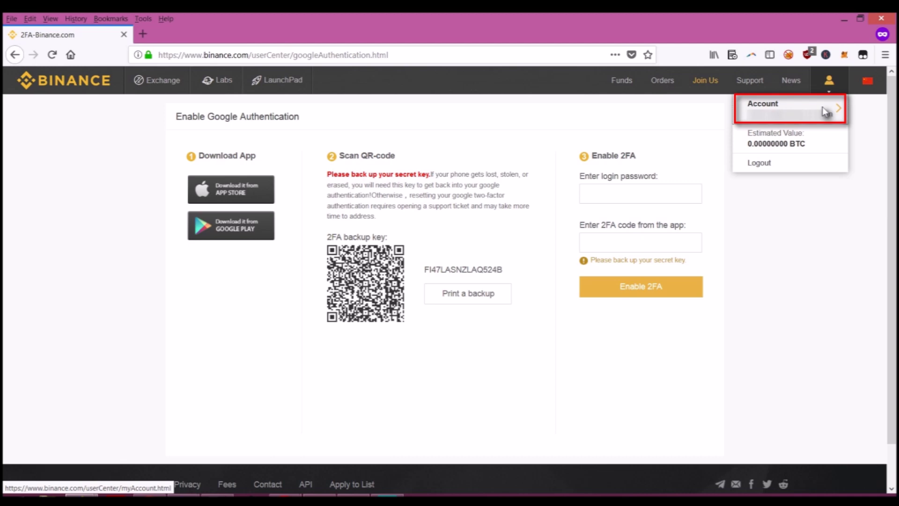
# - Return to My Account, showing the Lv.1 tier's 2 BTC withdrawal limit
pyautogui.click(826, 111)
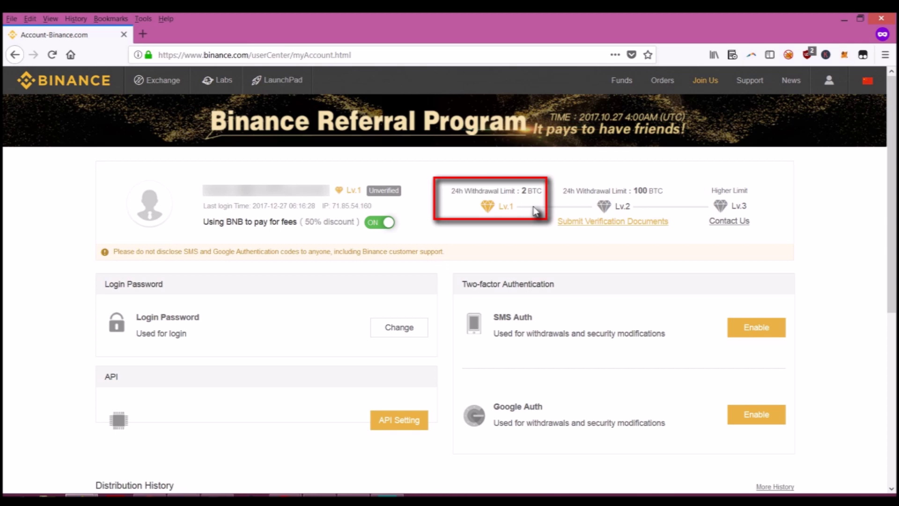
pyautogui.moveTo(829, 80)
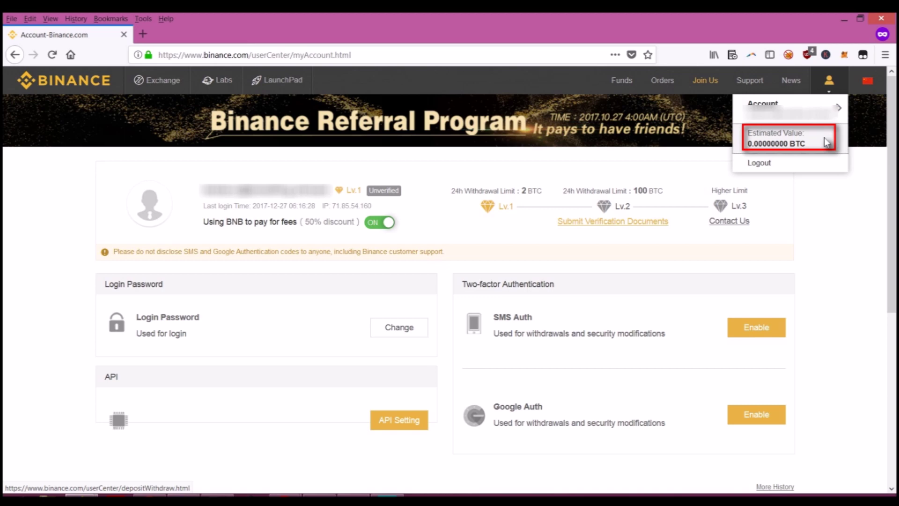
# - Search 'ETH' on Deposits & Withdrawals and show the Ethereum deposit address
pyautogui.click(827, 141)
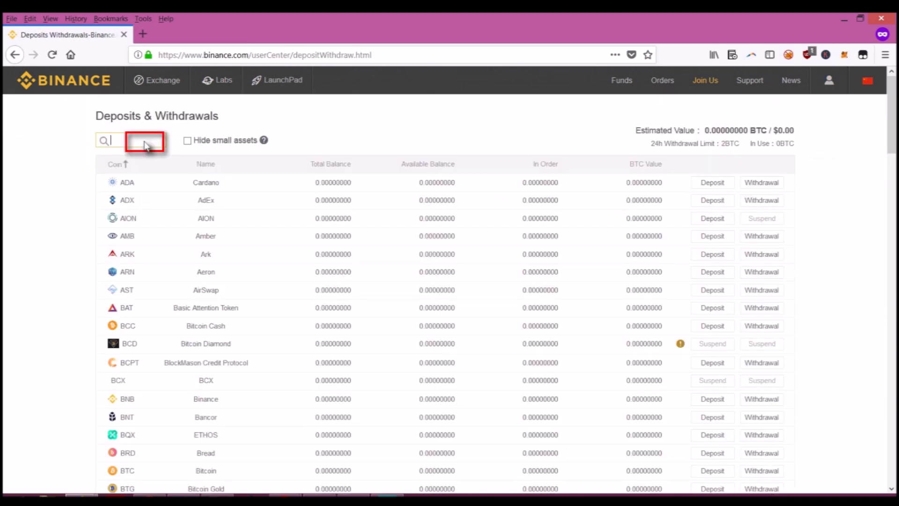
pyautogui.write('ETH')
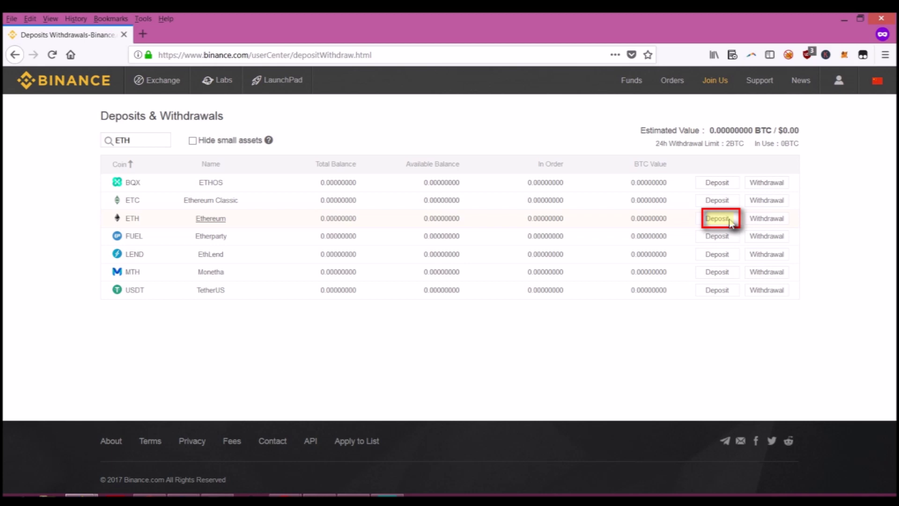
pyautogui.click(731, 222)
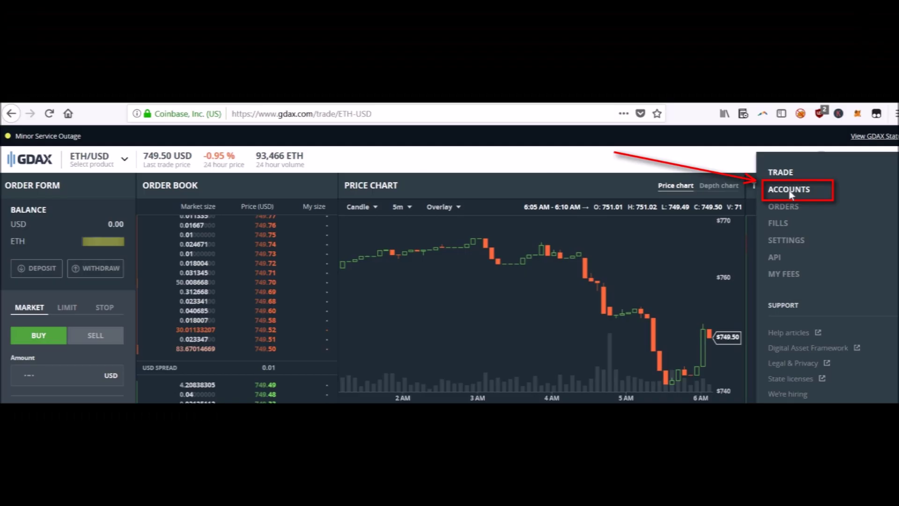
# - From the GDAX ETH account, withdraw to the pasted external address with the maximum 0.28923016 ETH
pyautogui.click(788, 189)
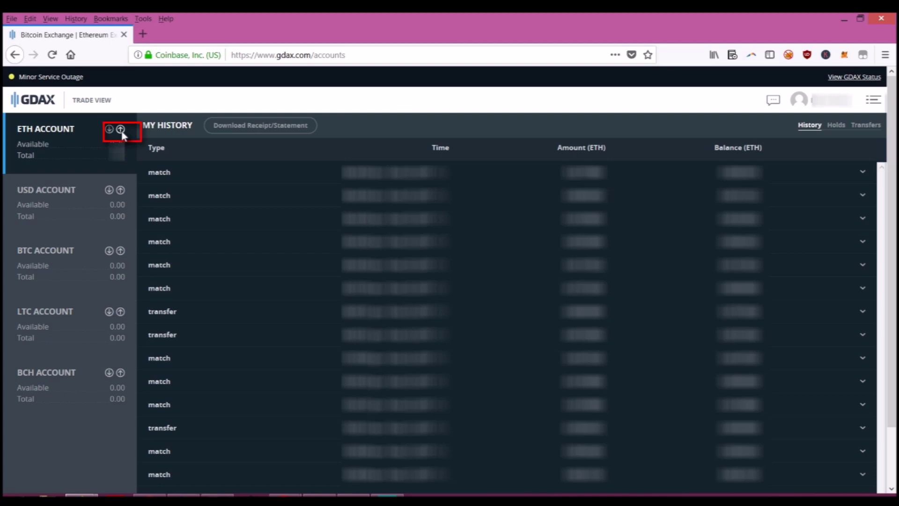
pyautogui.click(121, 130)
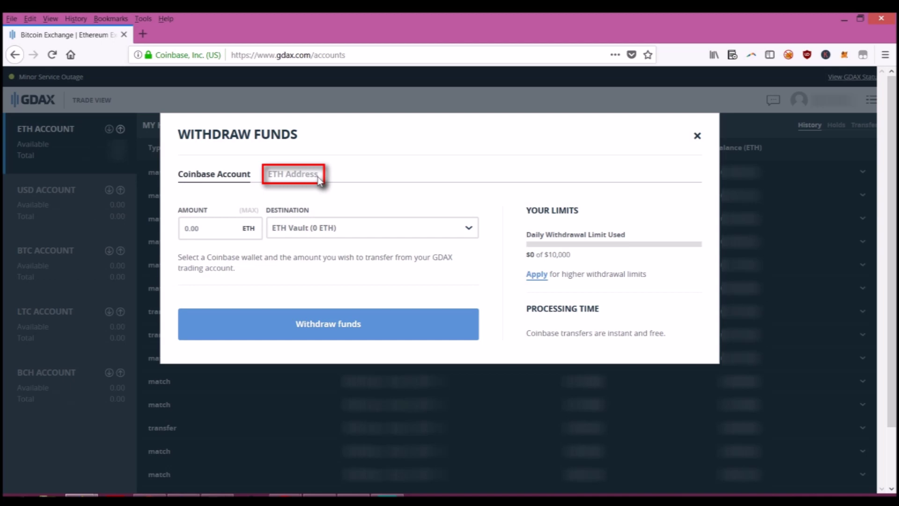
pyautogui.click(320, 180)
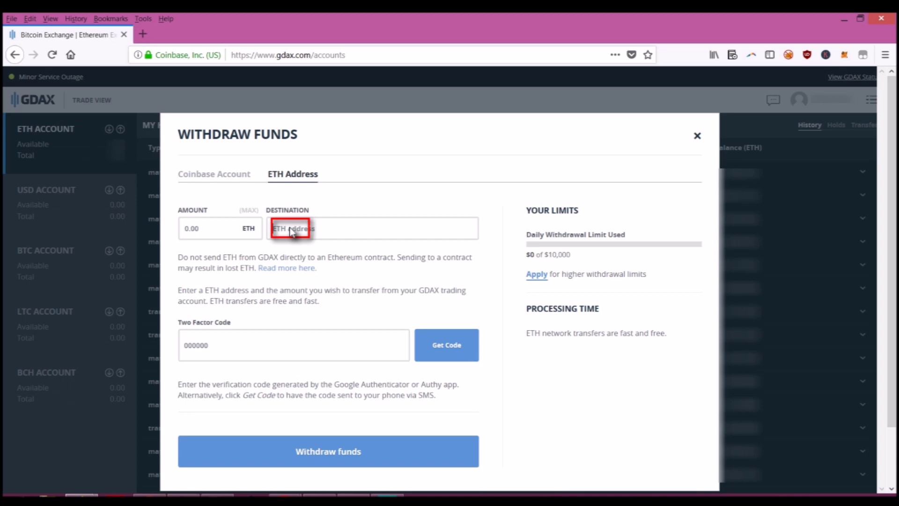
pyautogui.write('0x3a696c18053ef4a8c4c680580d633ff34558f481')
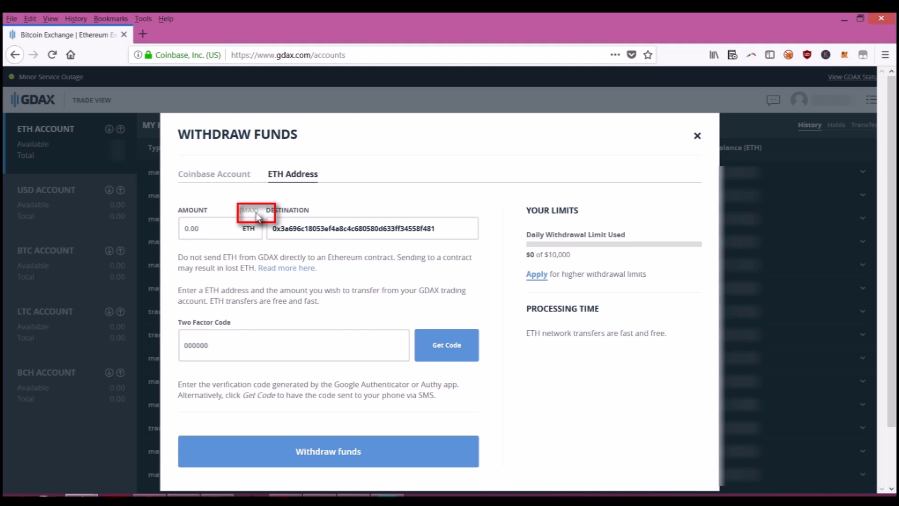
pyautogui.click(255, 212)
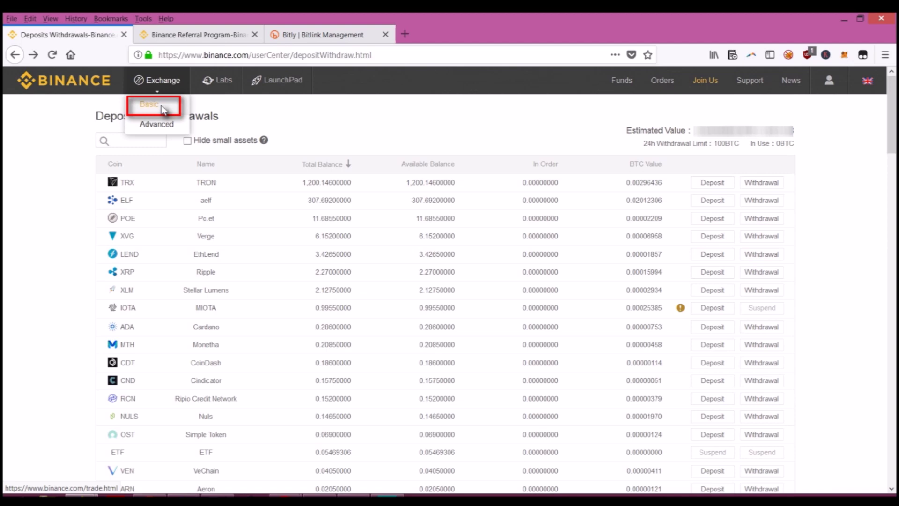
# - Switch Binance to the Exchange > Basic trading view, landing on the XRP/ETH market
pyautogui.click(161, 108)
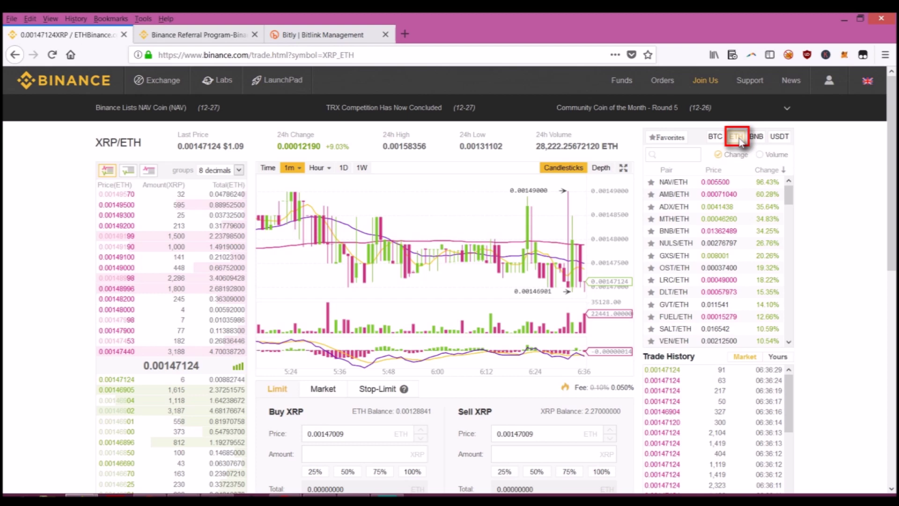
# - Search the ETH pairs for POE and open the POE/ETH market from Favorites
pyautogui.click(692, 159)
pyautogui.write('POE')
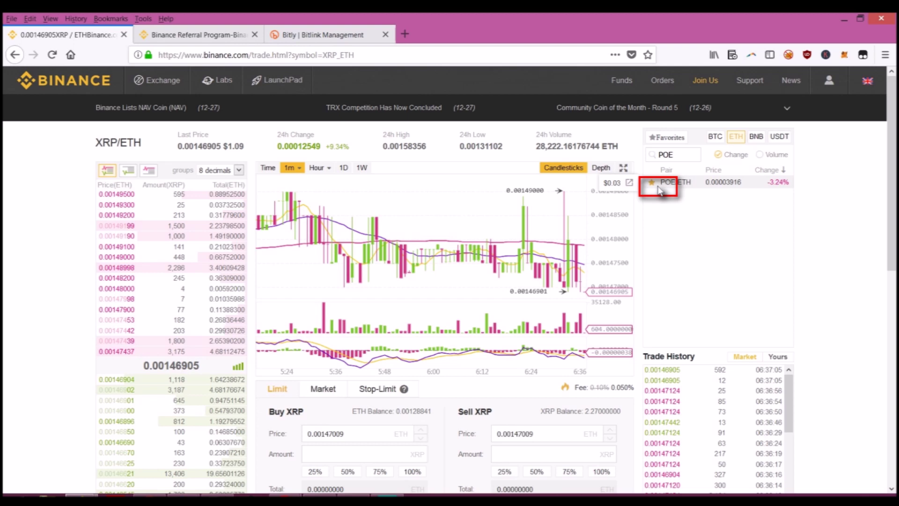
pyautogui.click(674, 141)
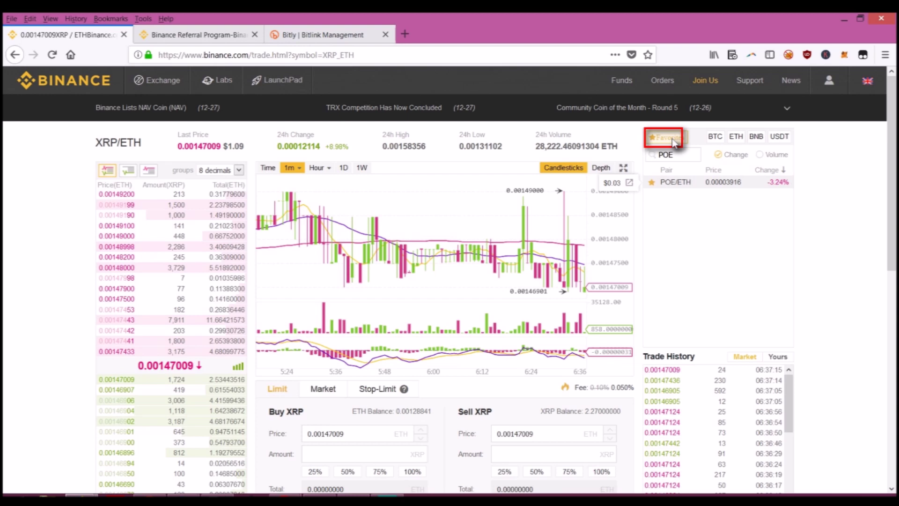
pyautogui.click(665, 184)
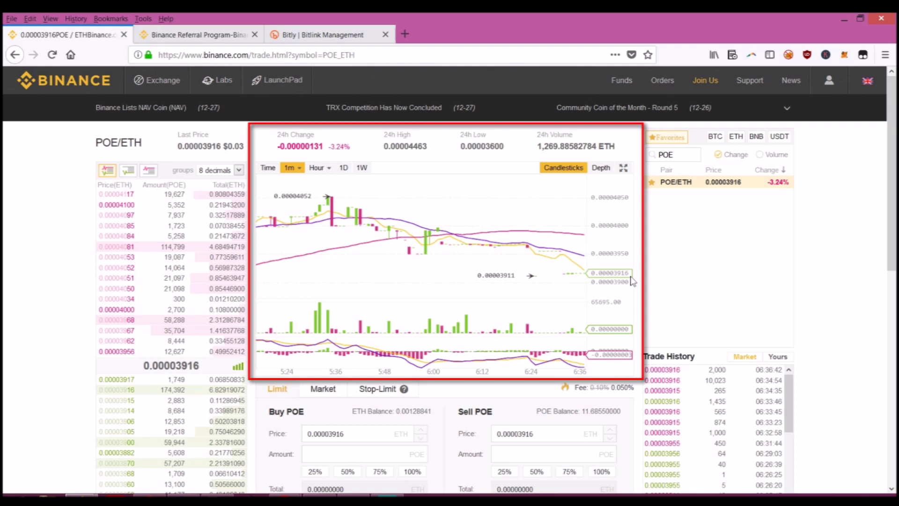
# - Switch the POE/ETH order form to a Market order at market price
pyautogui.scroll(-3, 331, 264)
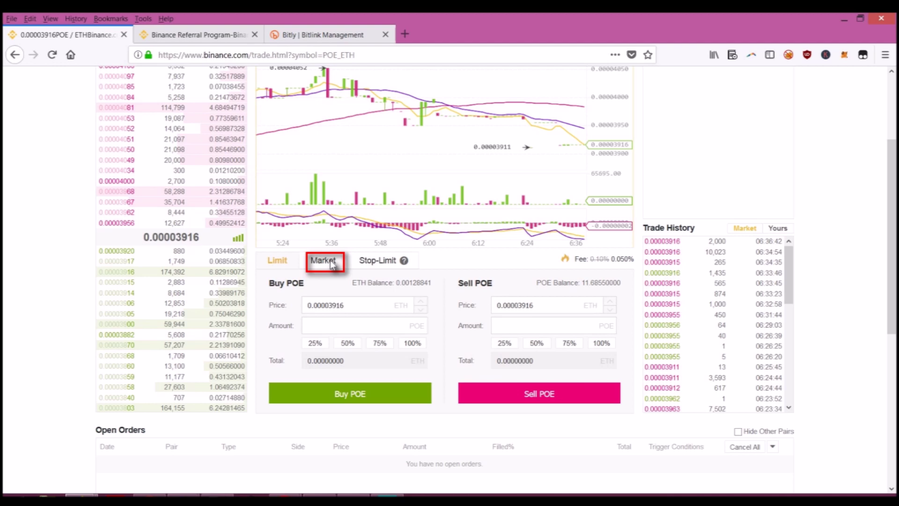
pyautogui.click(330, 263)
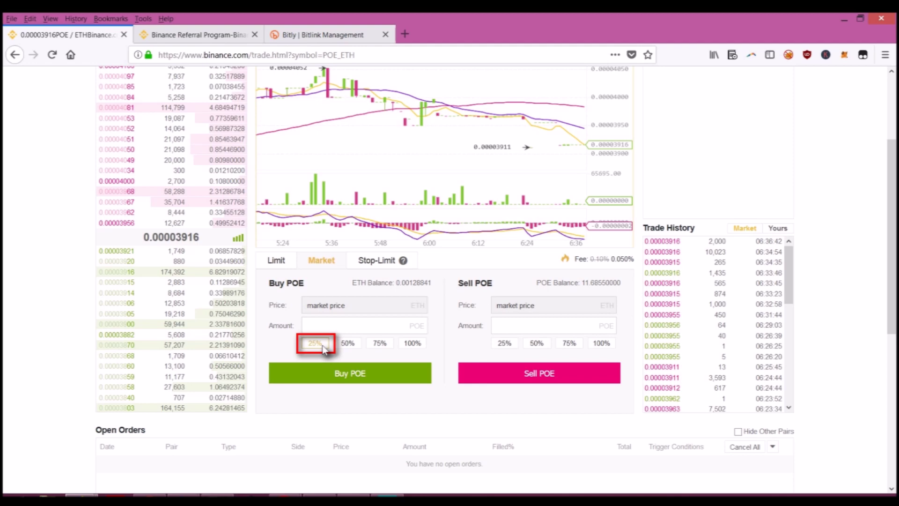
# - Fill the Buy POE amount with 50% of the ETH balance, giving 16 POE
pyautogui.click(322, 347)
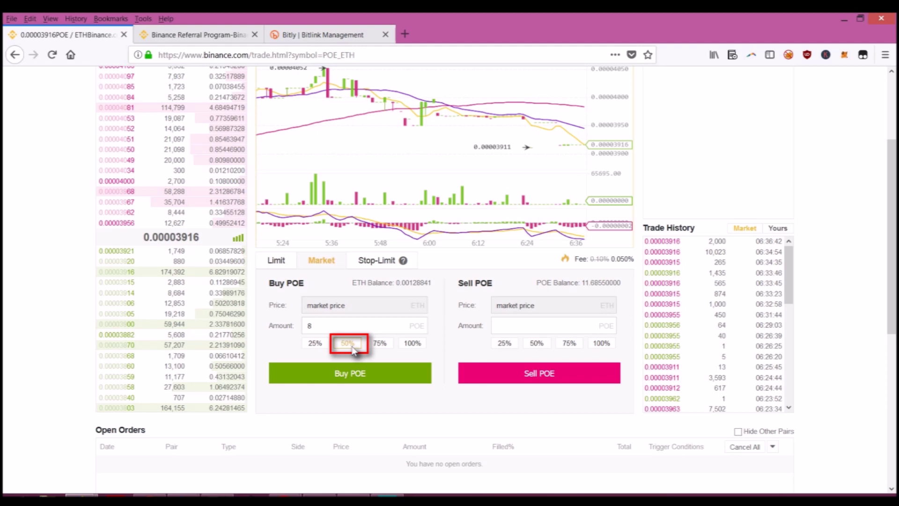
pyautogui.click(349, 344)
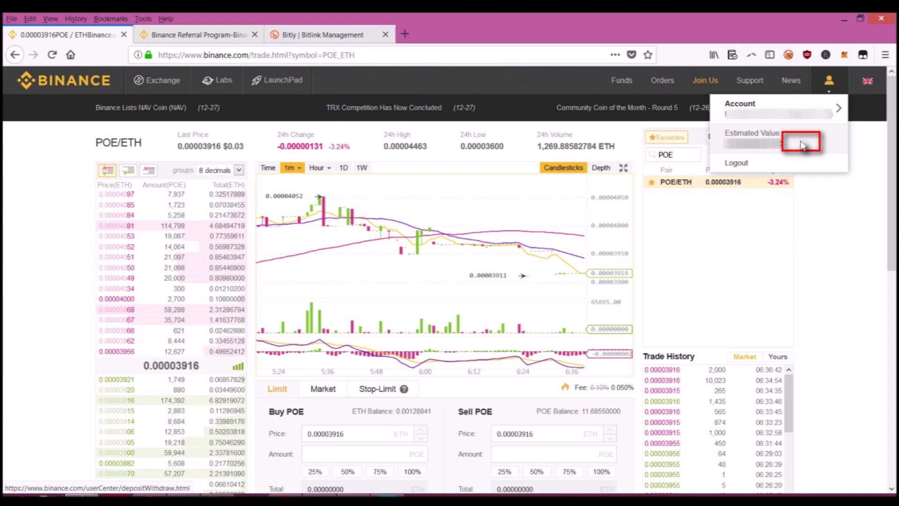
# - Go to Deposits & Withdrawals via Estimated Value and start a POE withdrawal
pyautogui.click(803, 144)
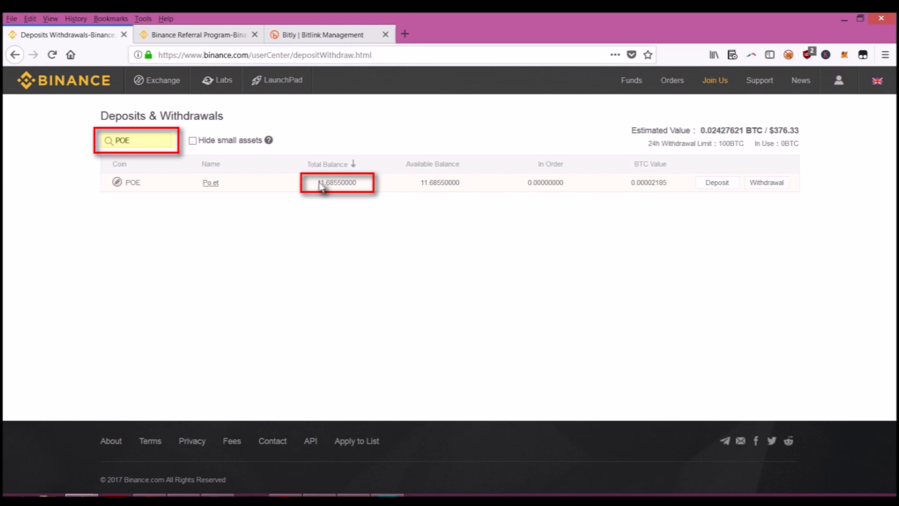
pyautogui.click(777, 186)
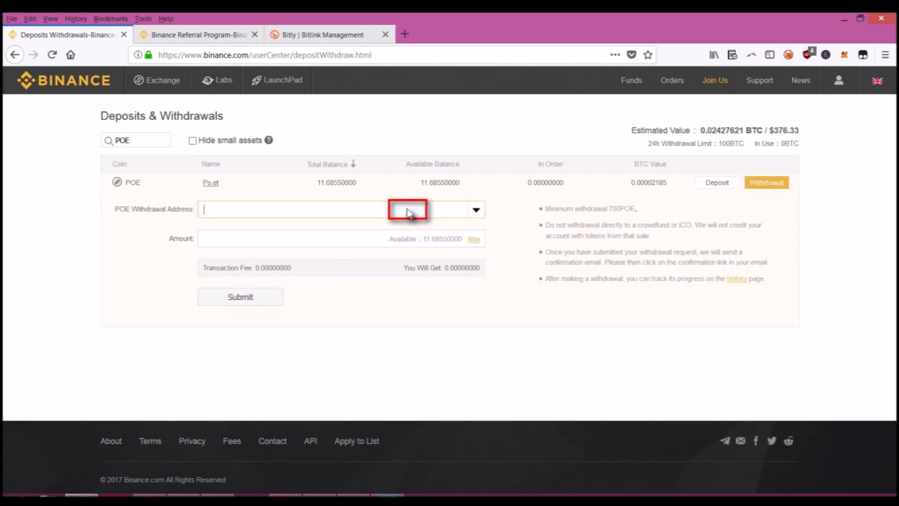